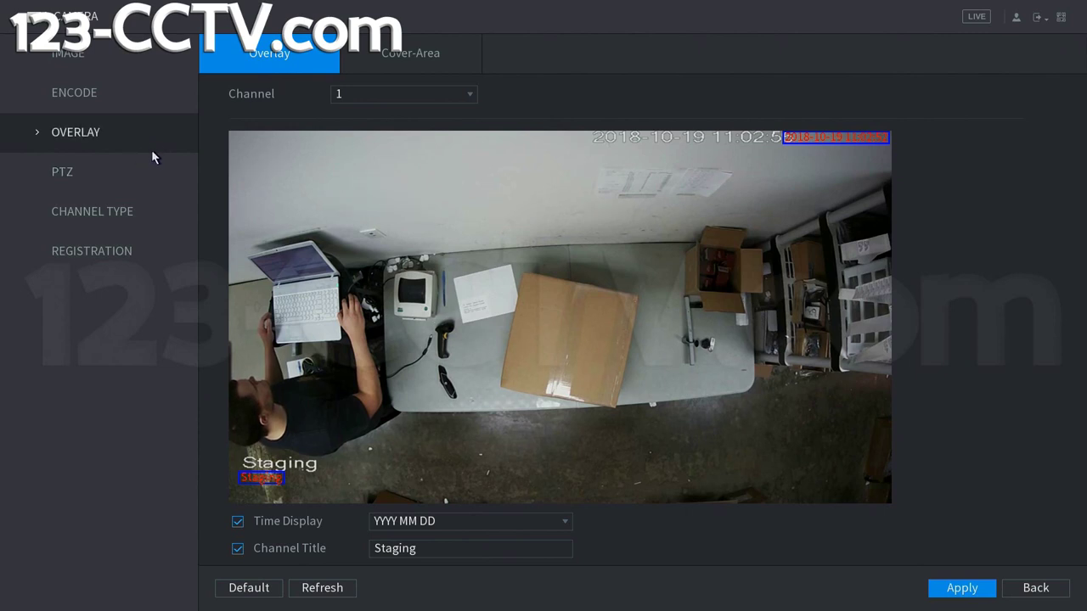
# Step: Switch to the camera IMAGE settings and open the Channel list
pyautogui.click(124, 56)
pyautogui.click(323, 63)
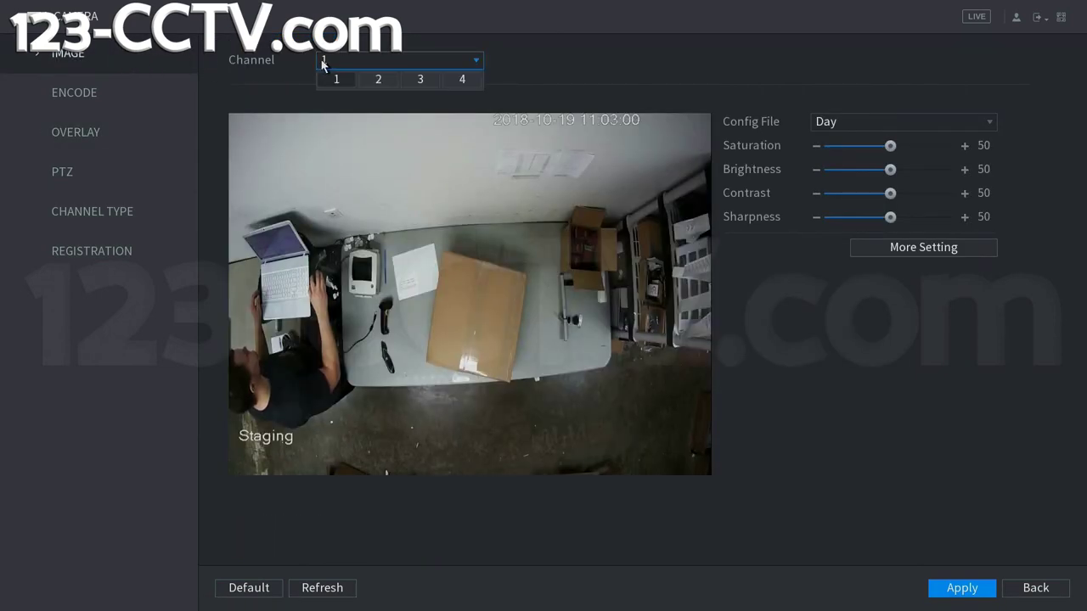
# Step: Select channel 2 and bring up its More Setting image options
pyautogui.click(376, 78)
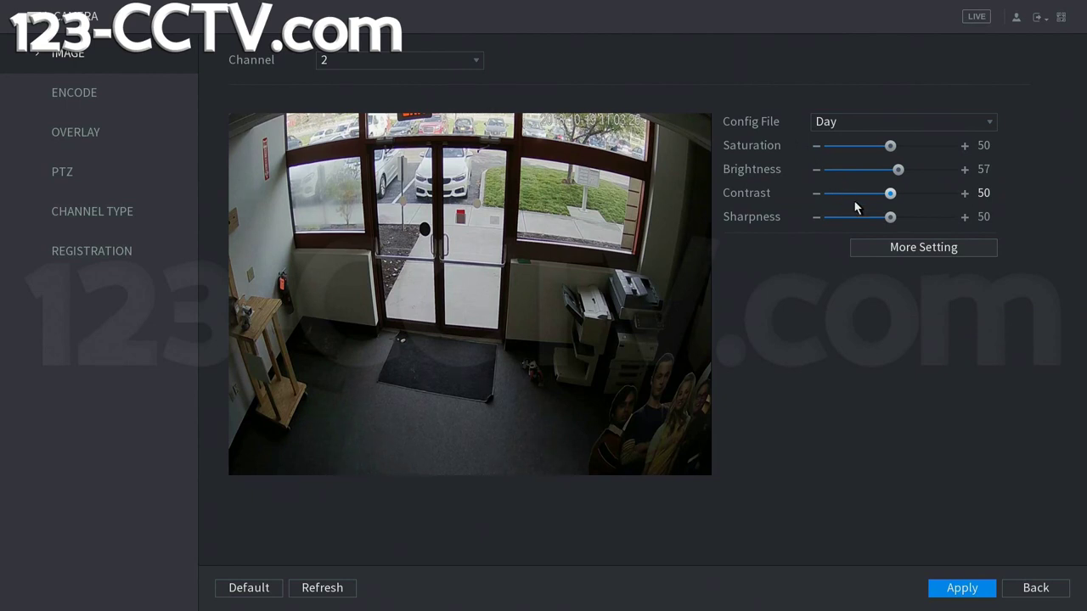
pyautogui.click(921, 249)
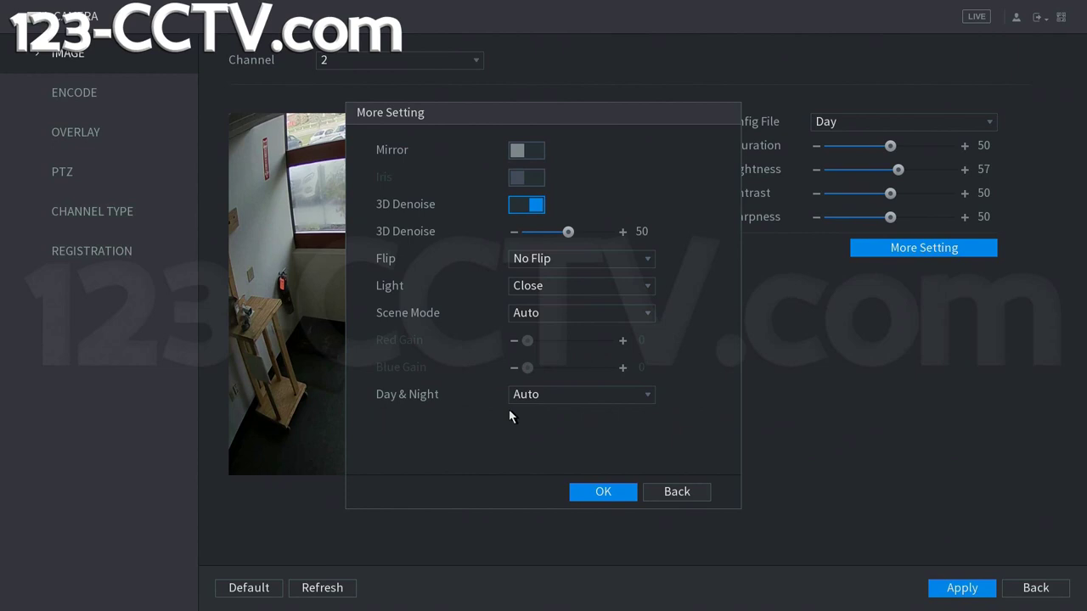
# Step: Check the Light and Flip options, leaving Close and No Flip, and exit More Setting unchanged
pyautogui.click(538, 287)
pyautogui.click(537, 287)
pyautogui.click(529, 258)
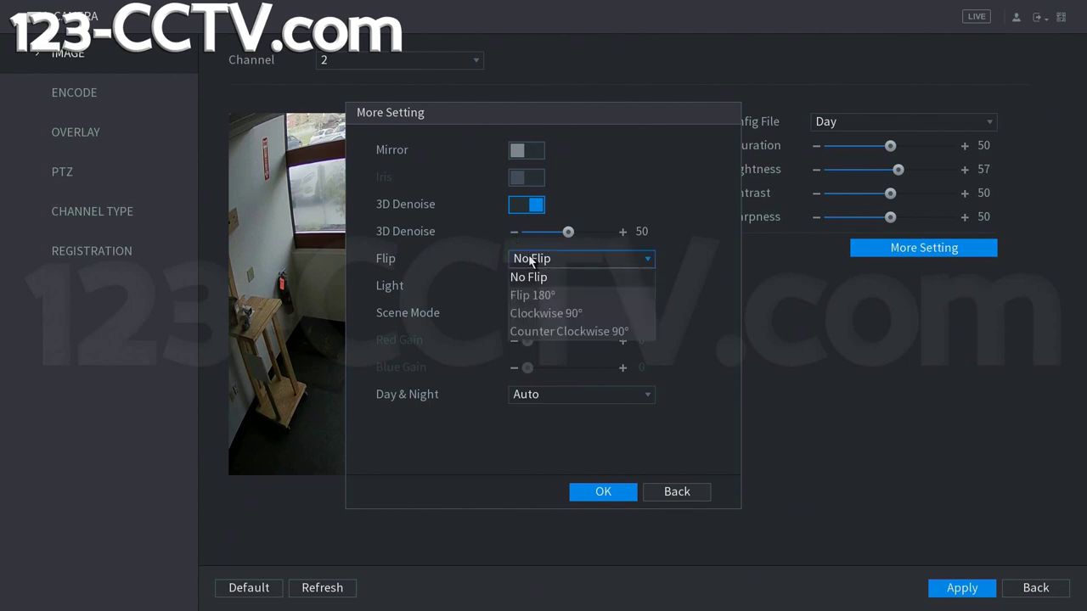
pyautogui.click(537, 277)
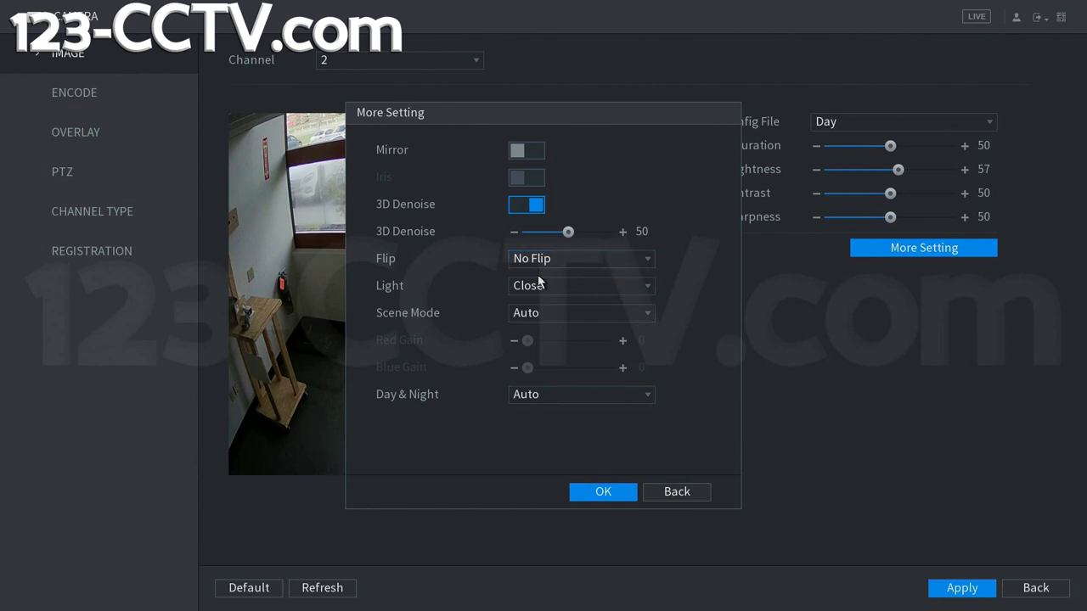
pyautogui.rightClick(641, 222)
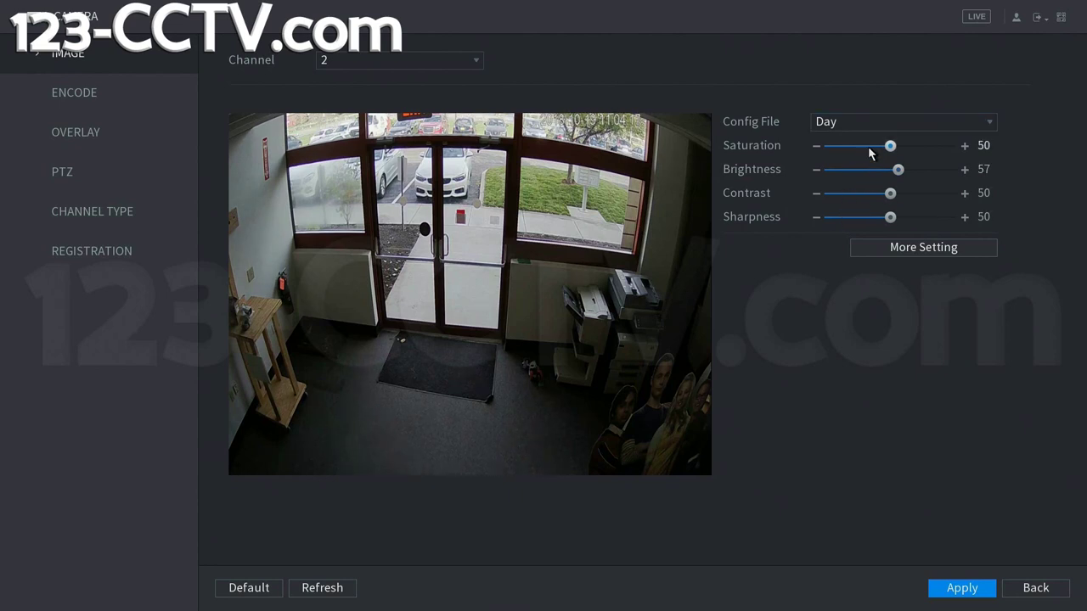
# Step: Try saturation at 8 then restore 50, and move brightness to 93 then down to 58
pyautogui.click(841, 149)
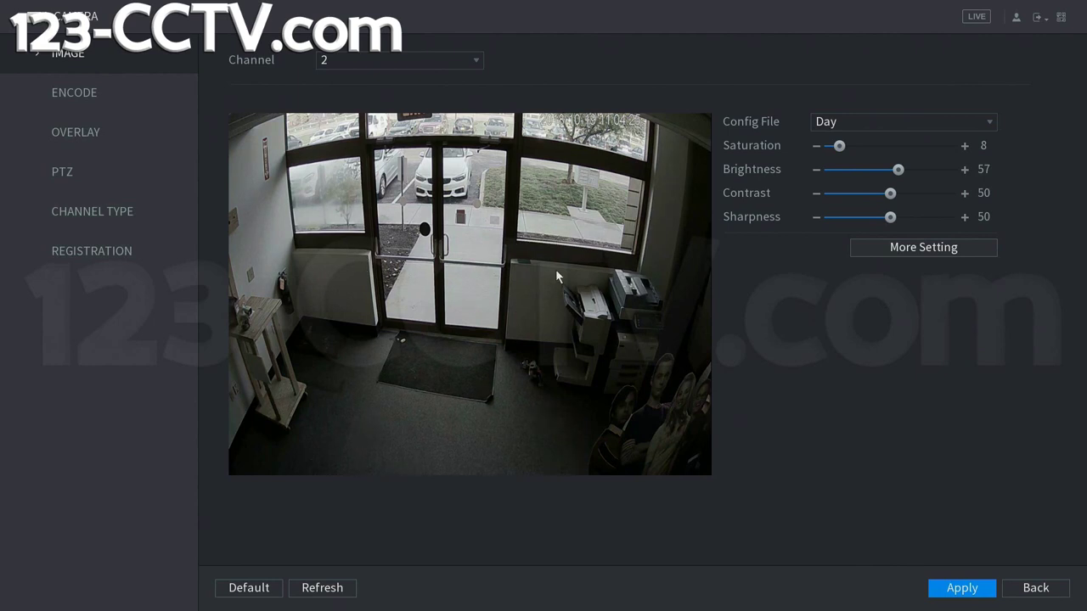
pyautogui.moveTo(886, 146); pyautogui.dragTo(893, 148)
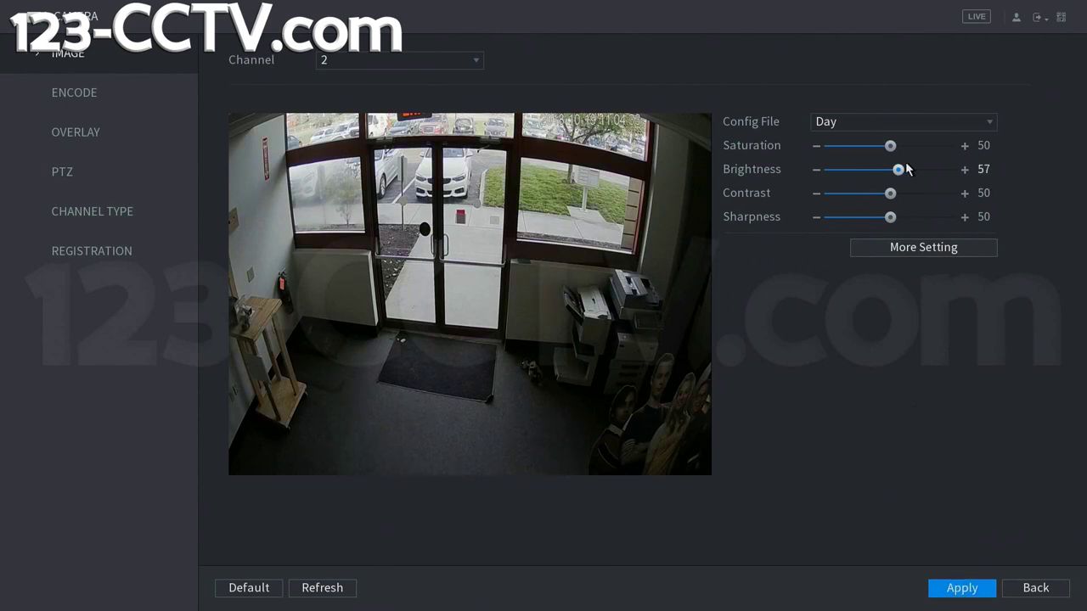
pyautogui.moveTo(900, 170); pyautogui.dragTo(944, 174)
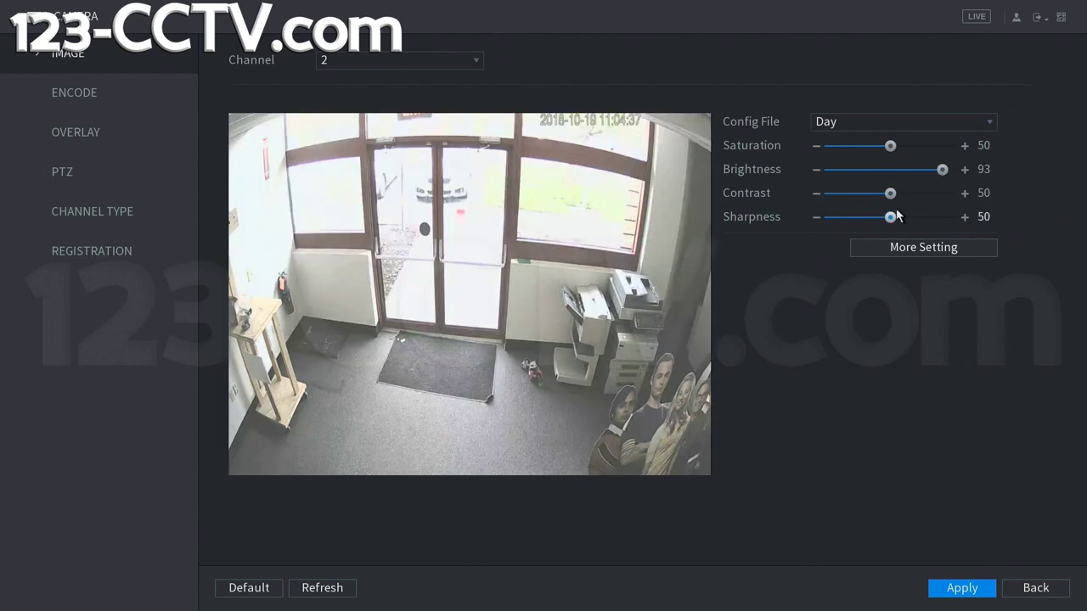
pyautogui.moveTo(861, 170); pyautogui.dragTo(905, 176)
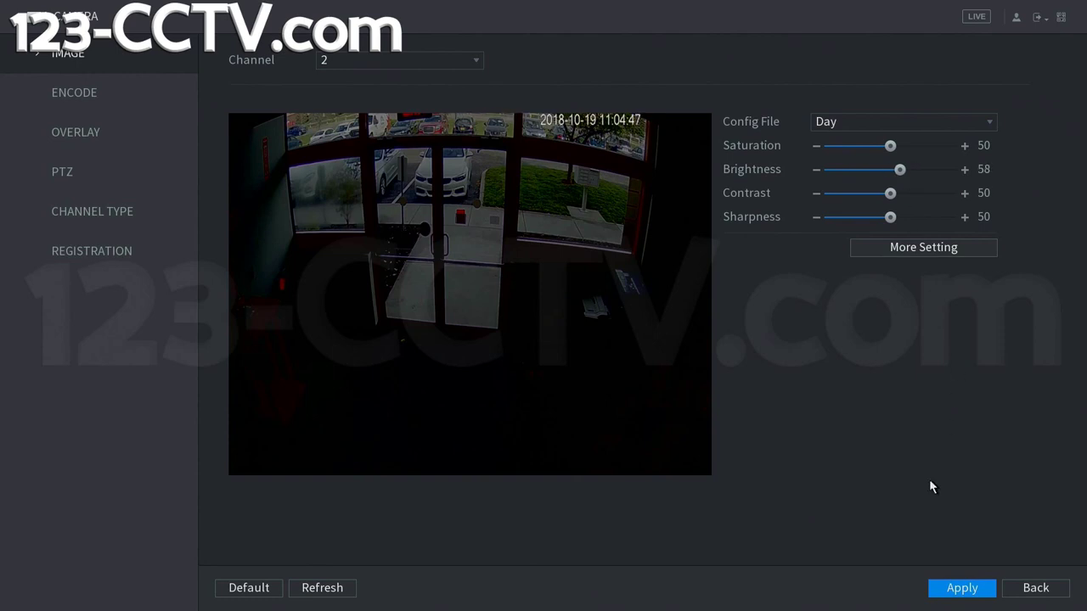
# Step: Apply brightness 58, then test contrast at 100 and 0 before returning it to 50
pyautogui.click(956, 590)
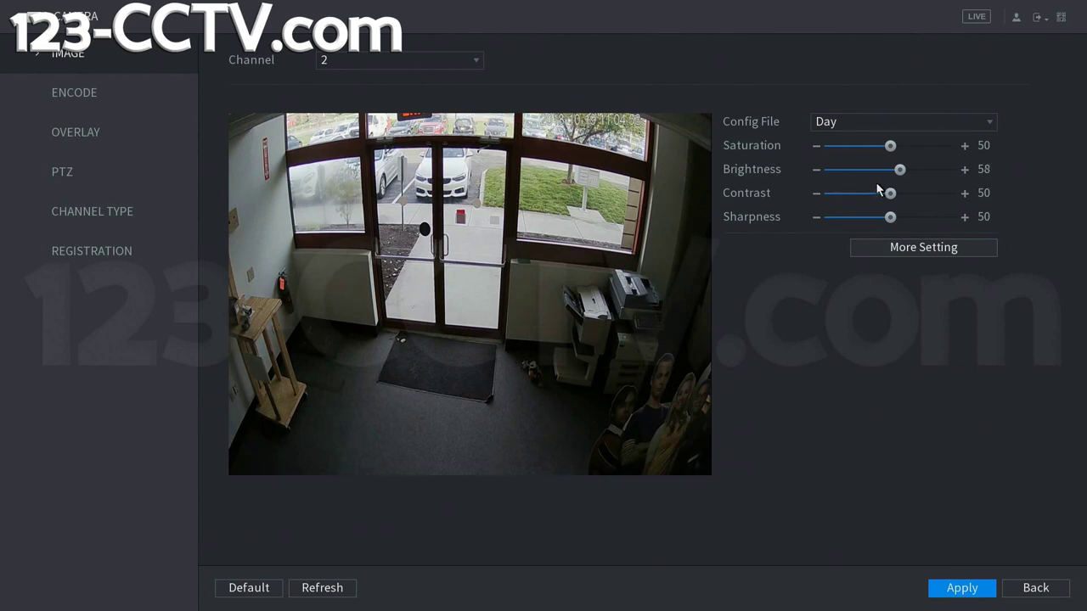
pyautogui.click(951, 194)
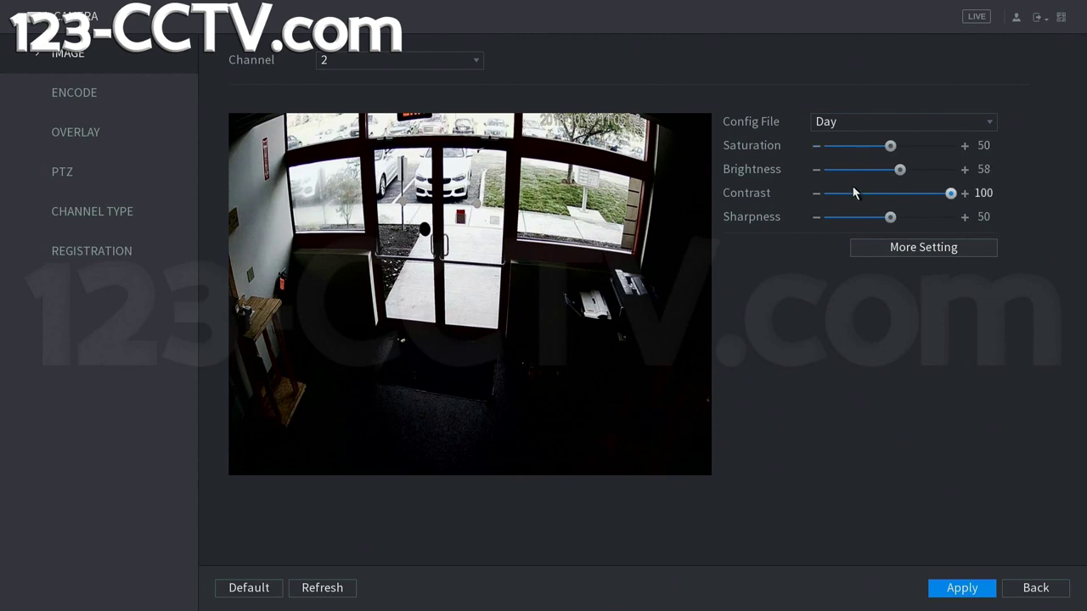
pyautogui.click(831, 193)
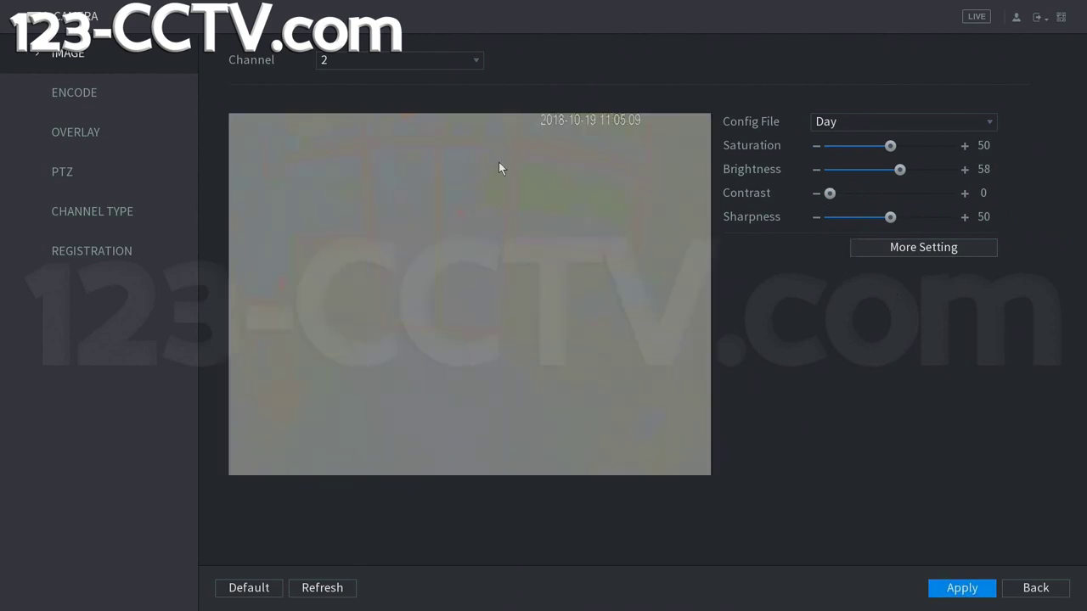
pyautogui.moveTo(831, 197); pyautogui.dragTo(894, 207)
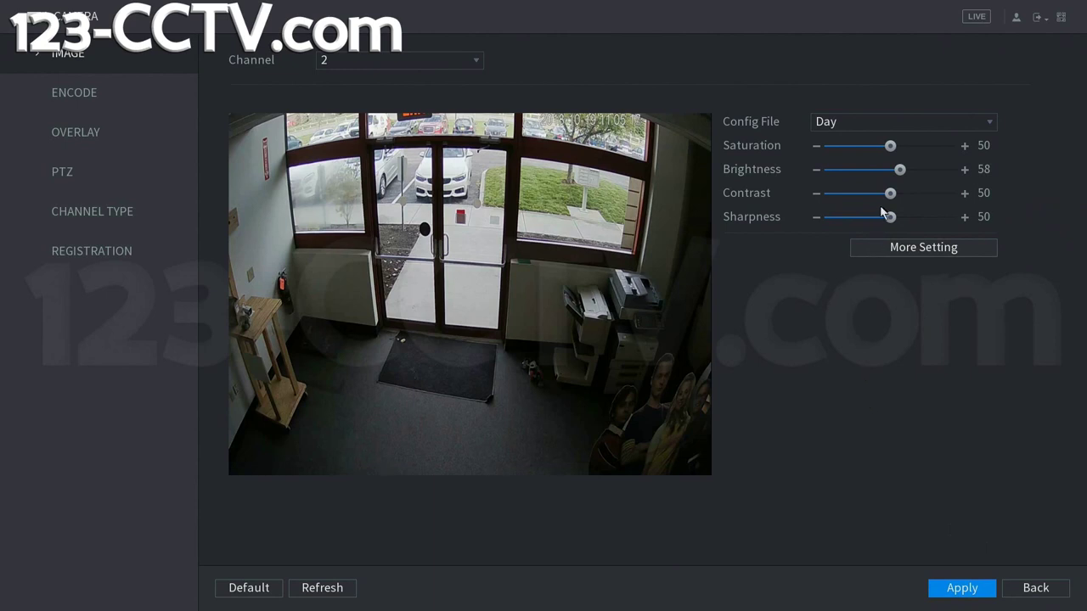
# Step: Push sharpness to 100, then bring it back down to 50
pyautogui.moveTo(890, 219); pyautogui.dragTo(951, 219)
pyautogui.click(968, 590)
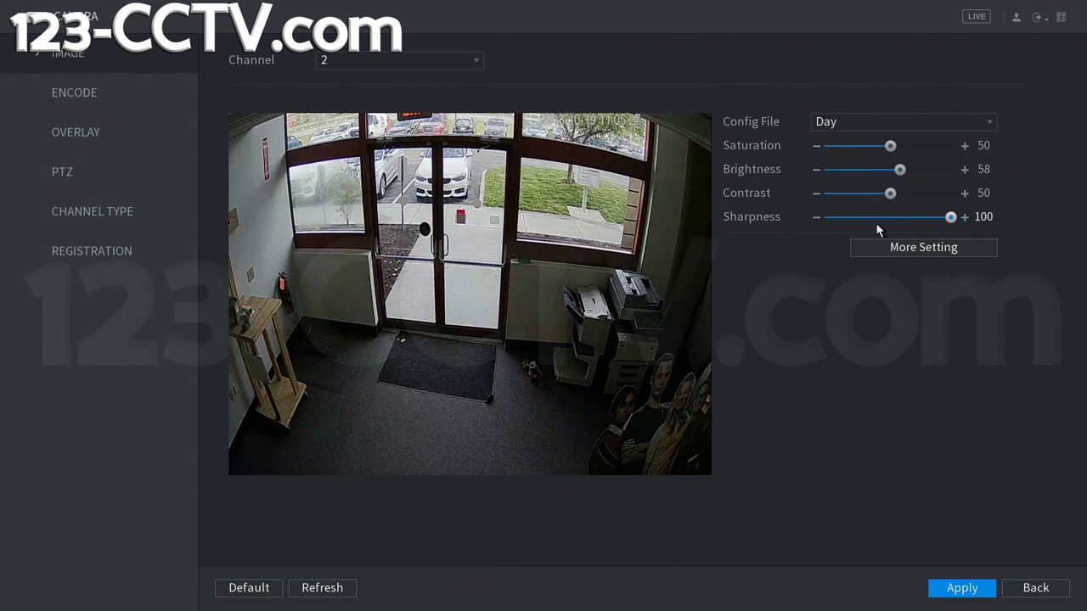
pyautogui.moveTo(951, 218); pyautogui.dragTo(890, 225)
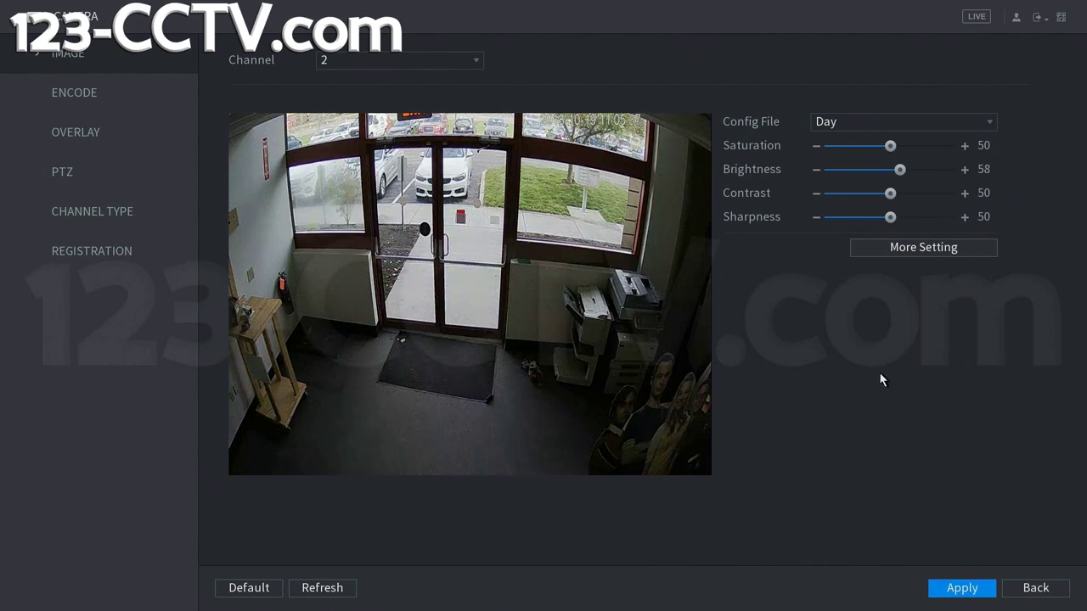
# Step: In More Setting, try Day & Night as Color, then B/W, and confirm with OK
pyautogui.click(897, 254)
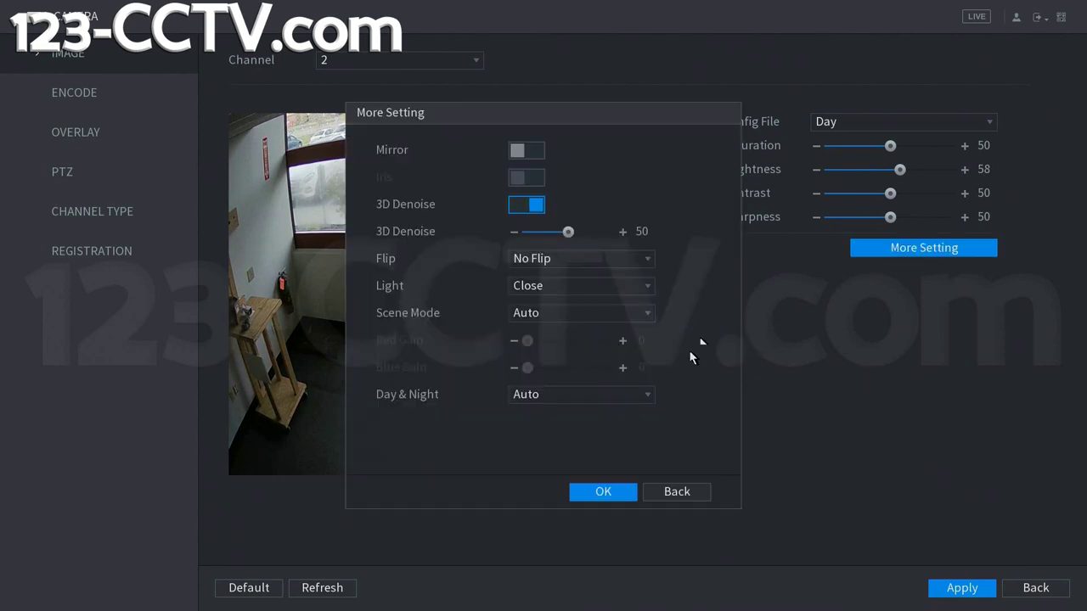
pyautogui.click(541, 395)
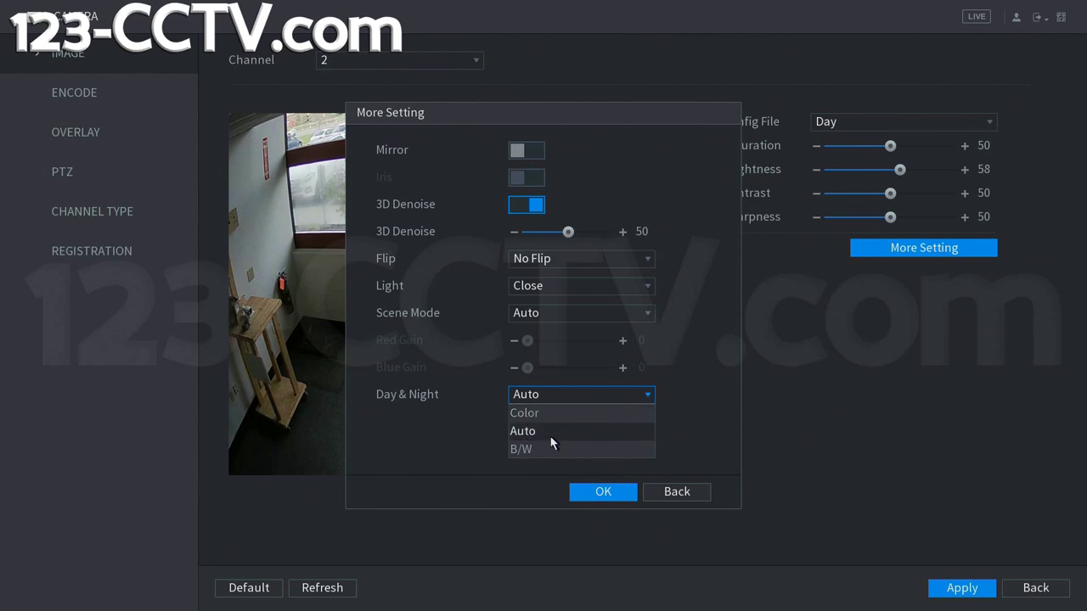
pyautogui.click(543, 432)
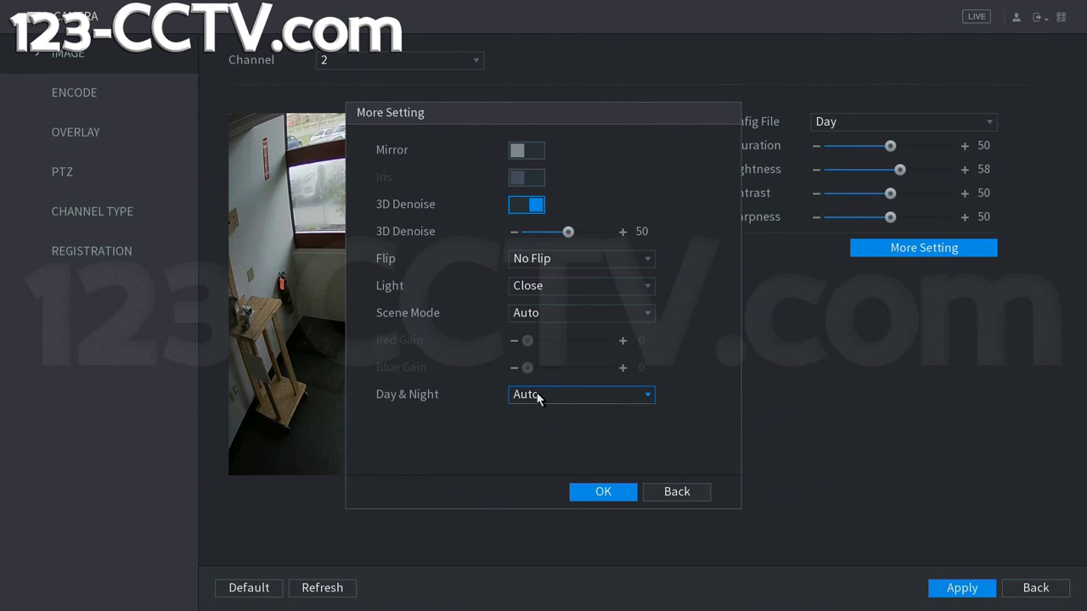
pyautogui.click(538, 397)
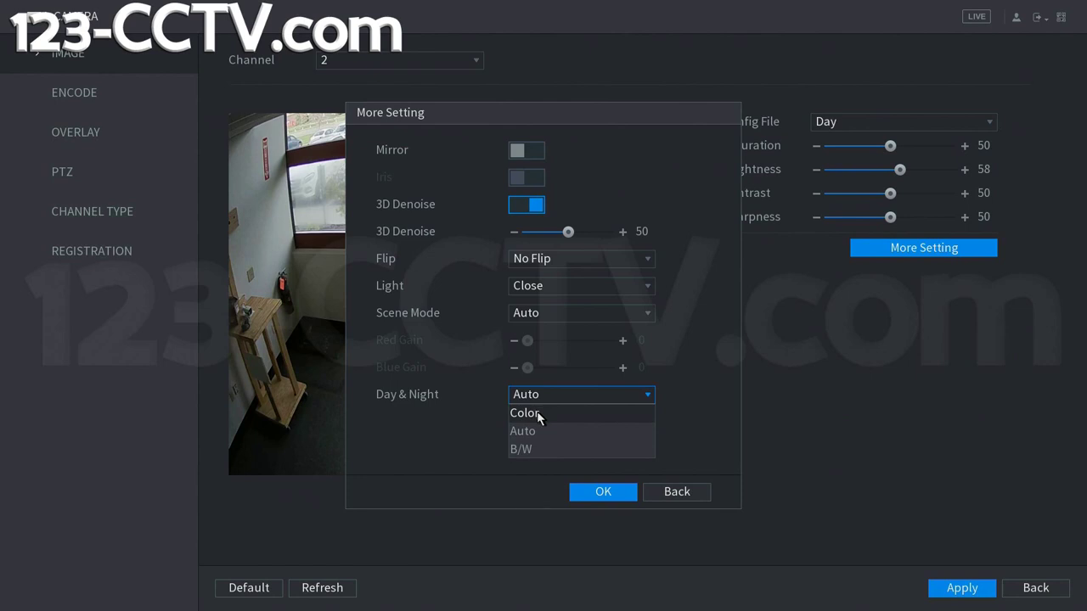
pyautogui.click(539, 414)
pyautogui.click(542, 399)
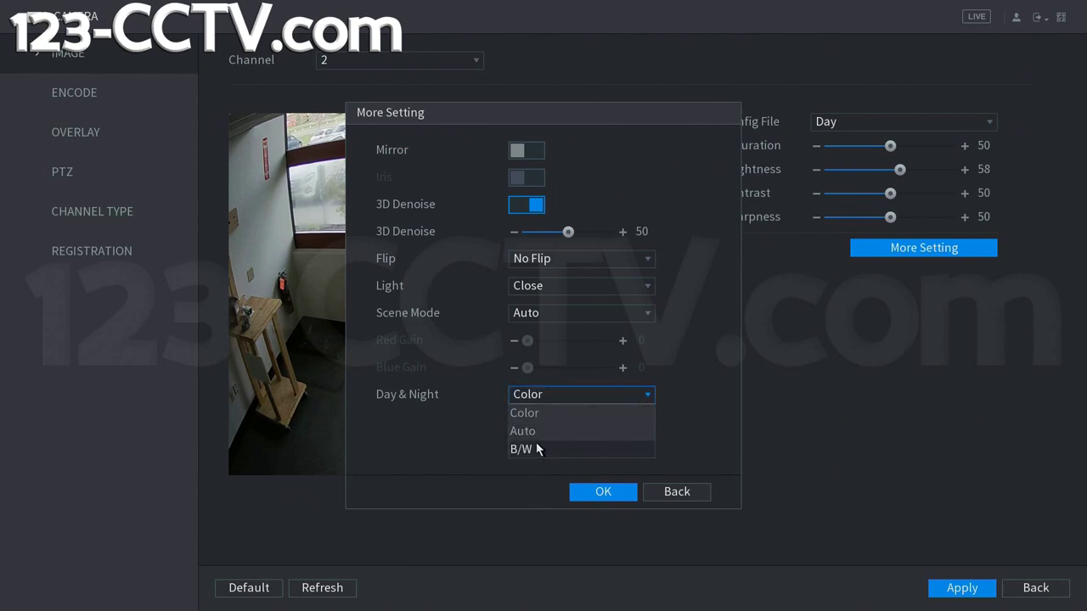
pyautogui.click(535, 448)
pyautogui.click(600, 499)
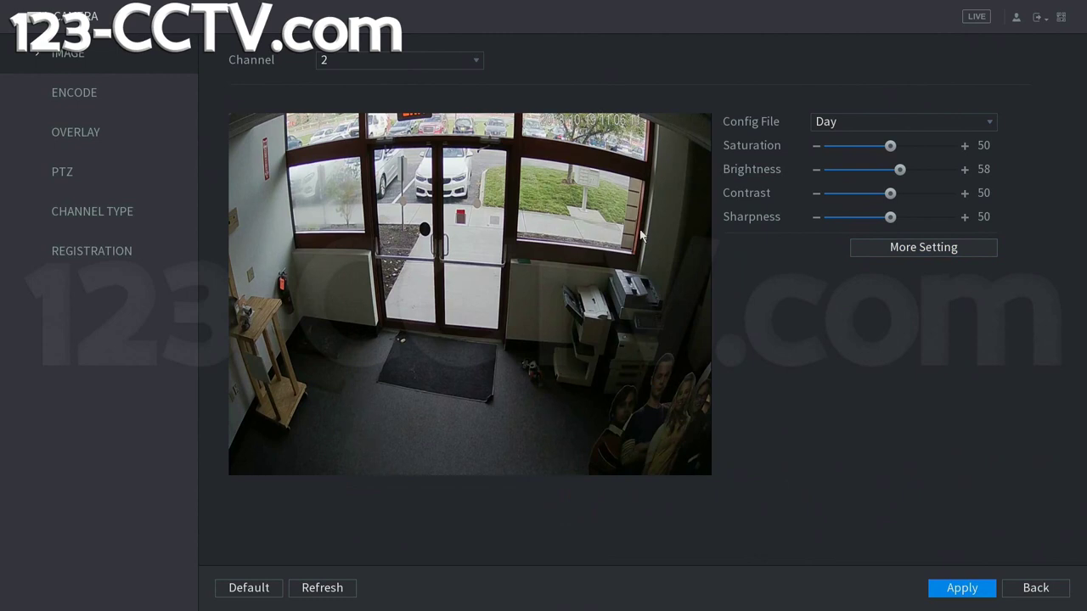
# Step: Reopen More Setting and set Day & Night back to Auto
pyautogui.click(894, 256)
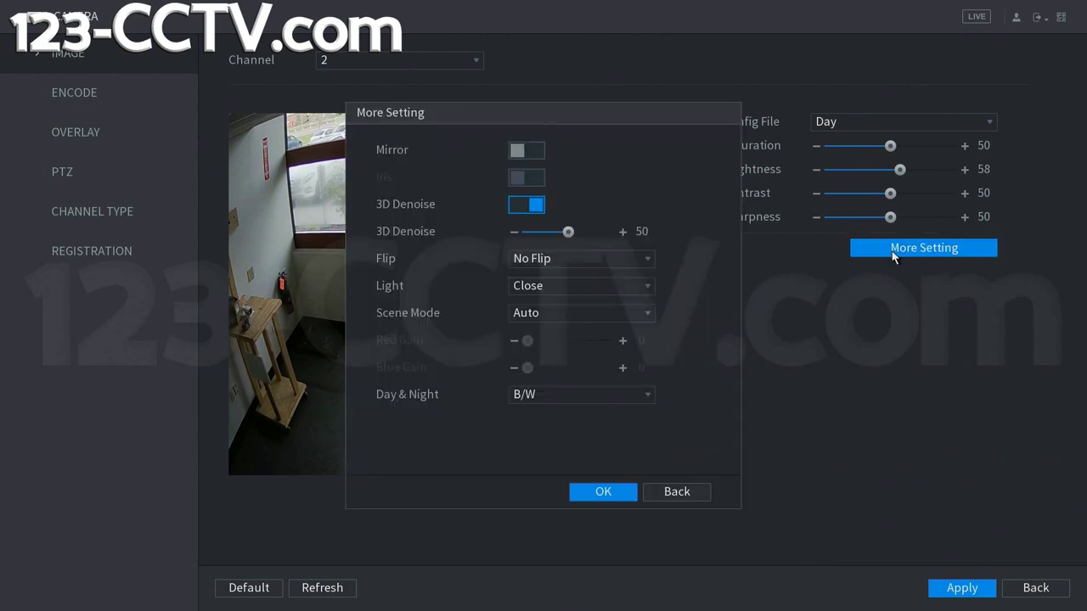
pyautogui.click(582, 395)
pyautogui.click(563, 429)
pyautogui.click(609, 496)
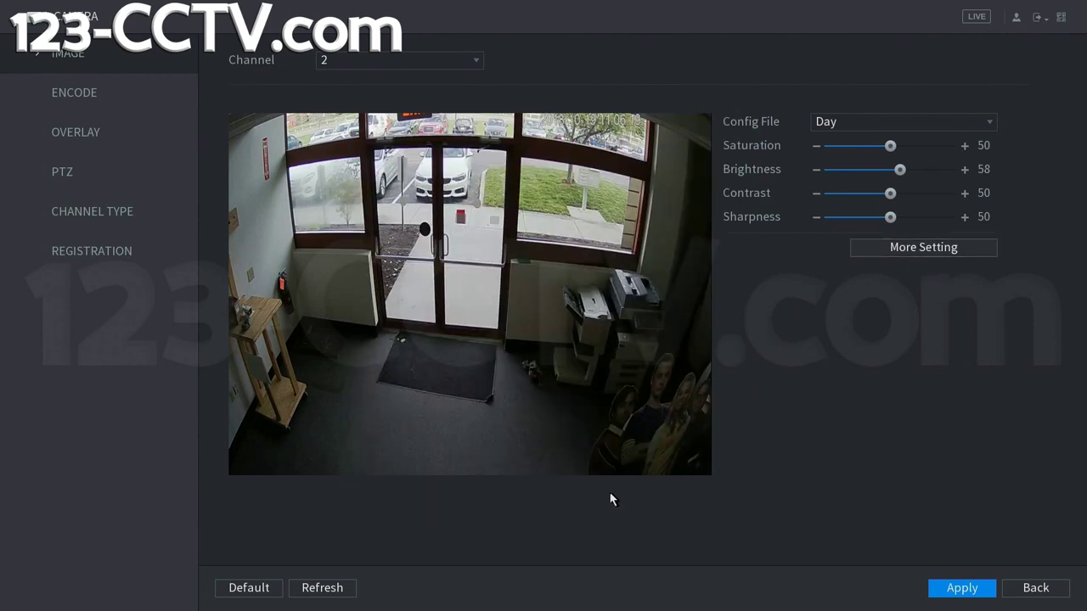
pyautogui.click(860, 127)
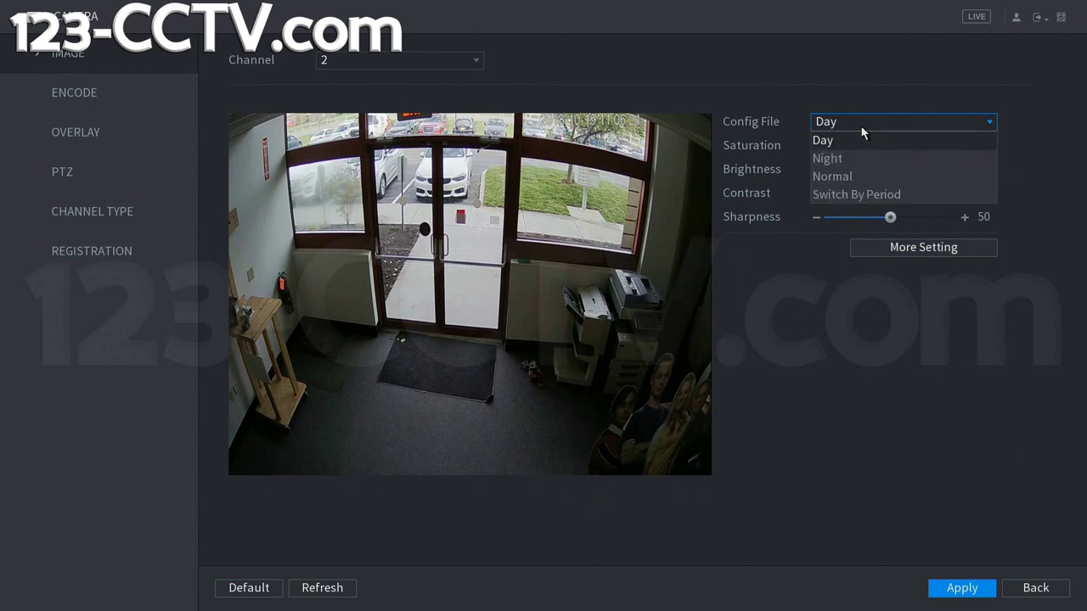
pyautogui.click(827, 158)
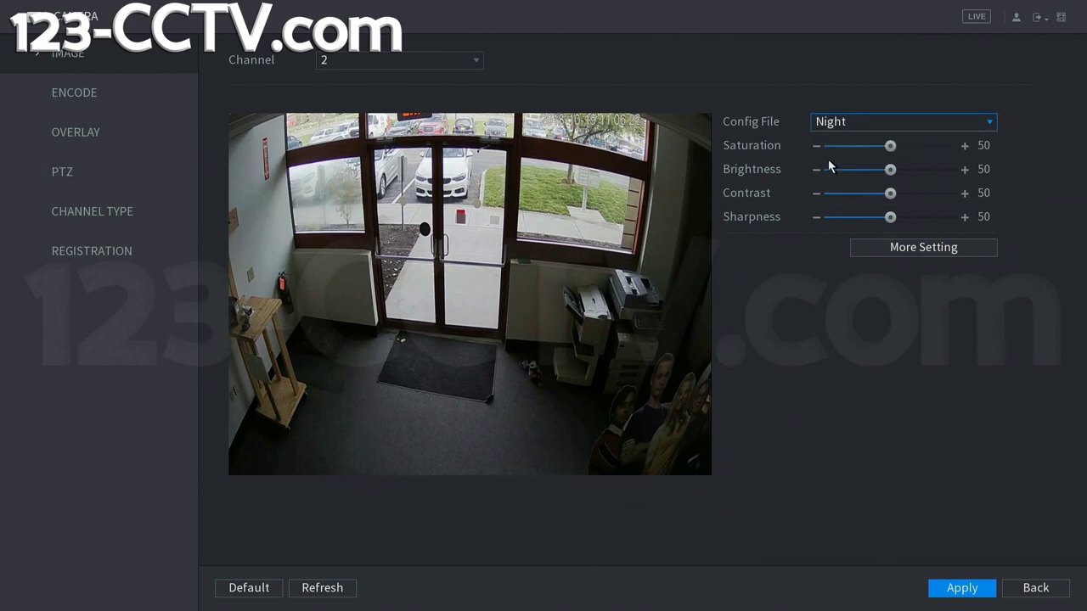
pyautogui.click(850, 127)
pyautogui.click(832, 175)
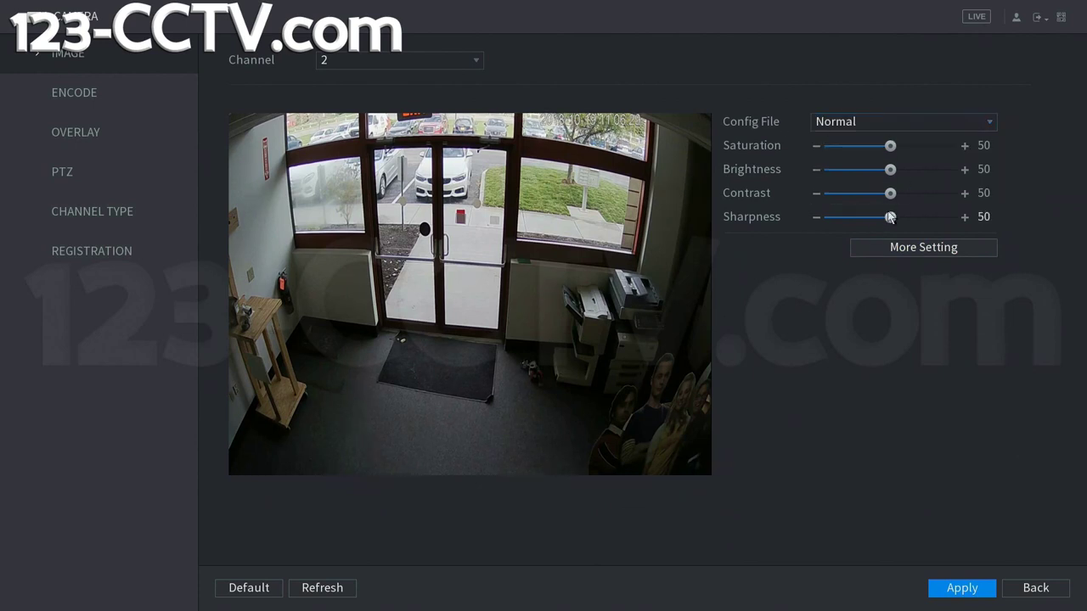
pyautogui.click(862, 121)
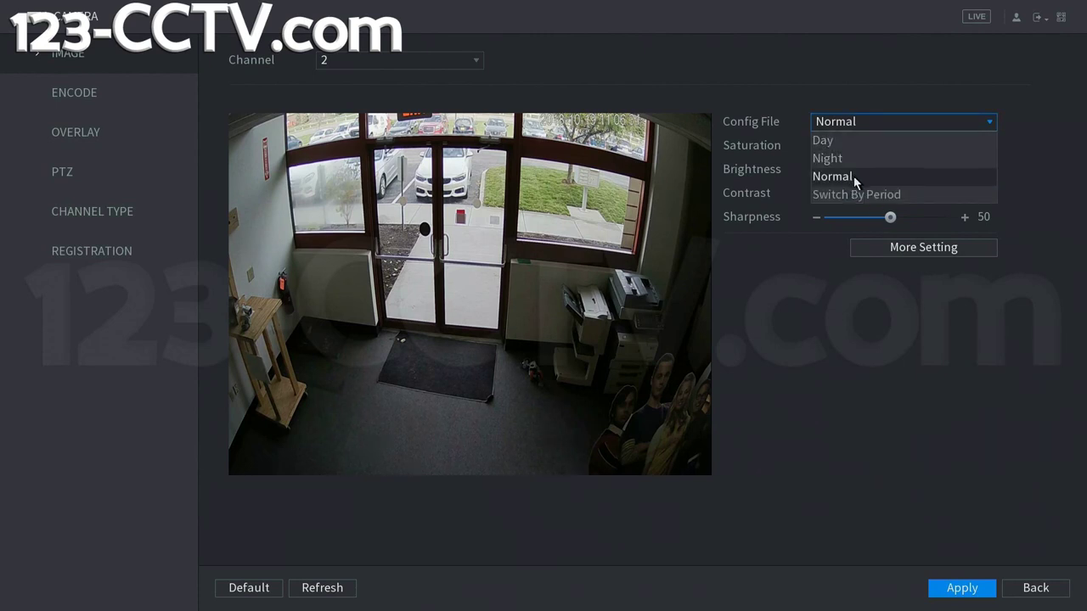
pyautogui.click(849, 194)
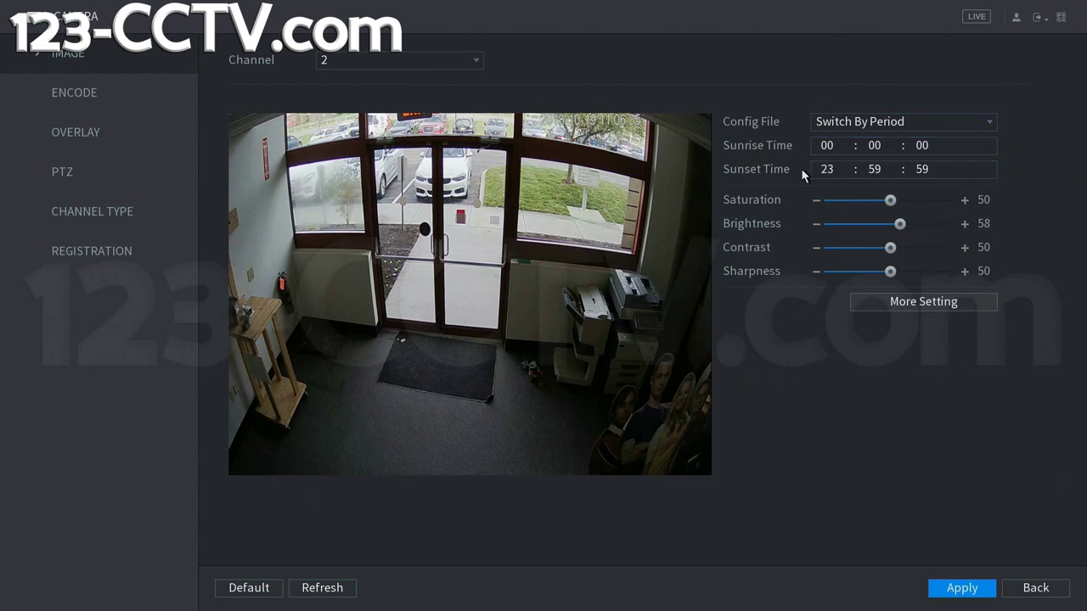
pyautogui.click(869, 150)
pyautogui.click(870, 122)
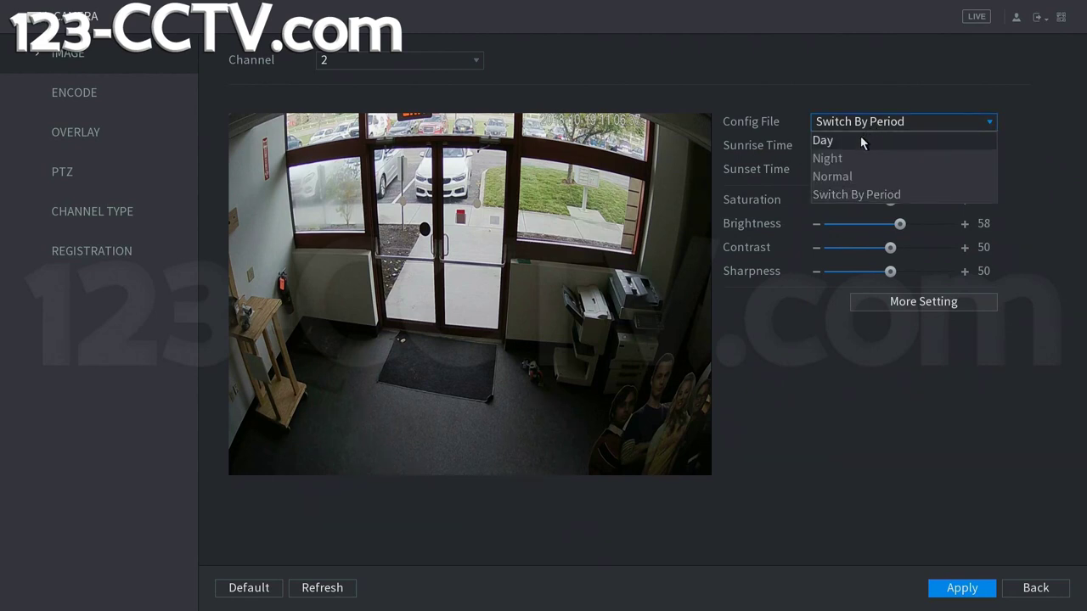
pyautogui.click(860, 140)
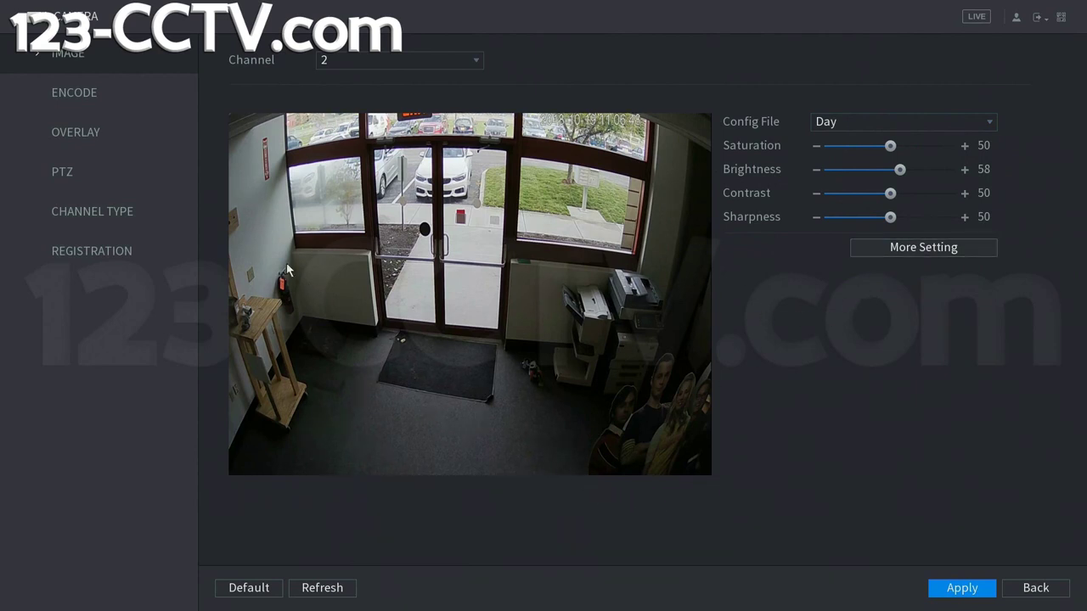
pyautogui.click(156, 128)
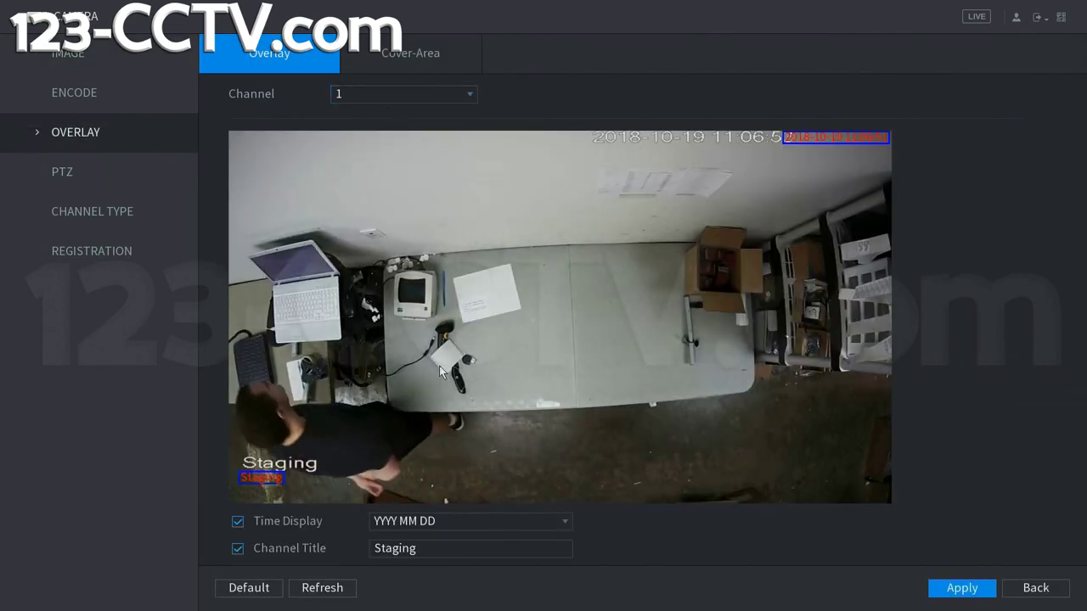
# Step: On the Overlay page for channel 2, change the Channel Title to Front25
pyautogui.click(372, 98)
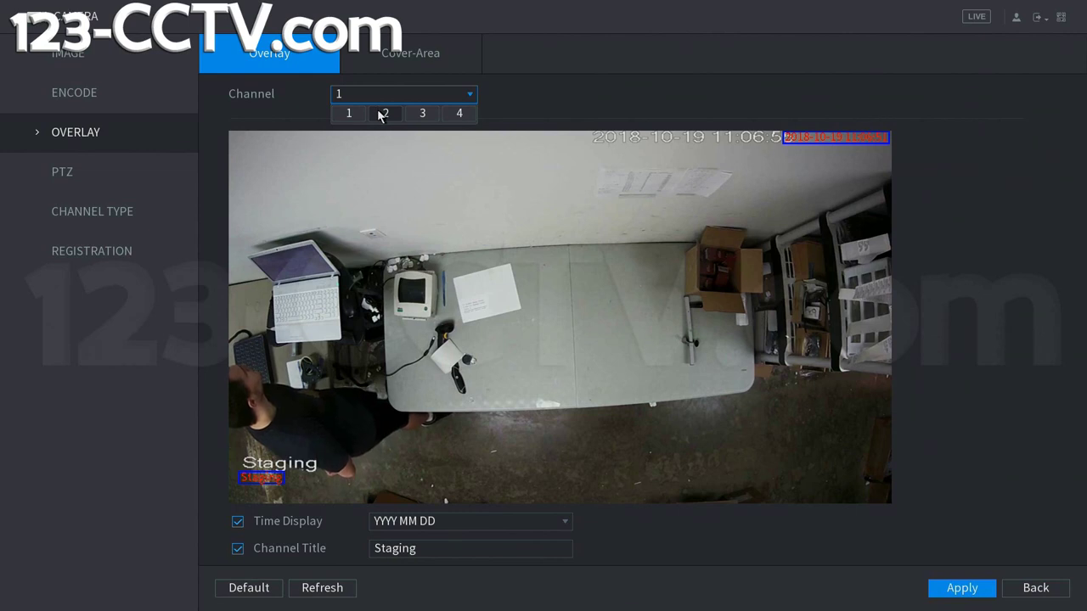
pyautogui.click(382, 114)
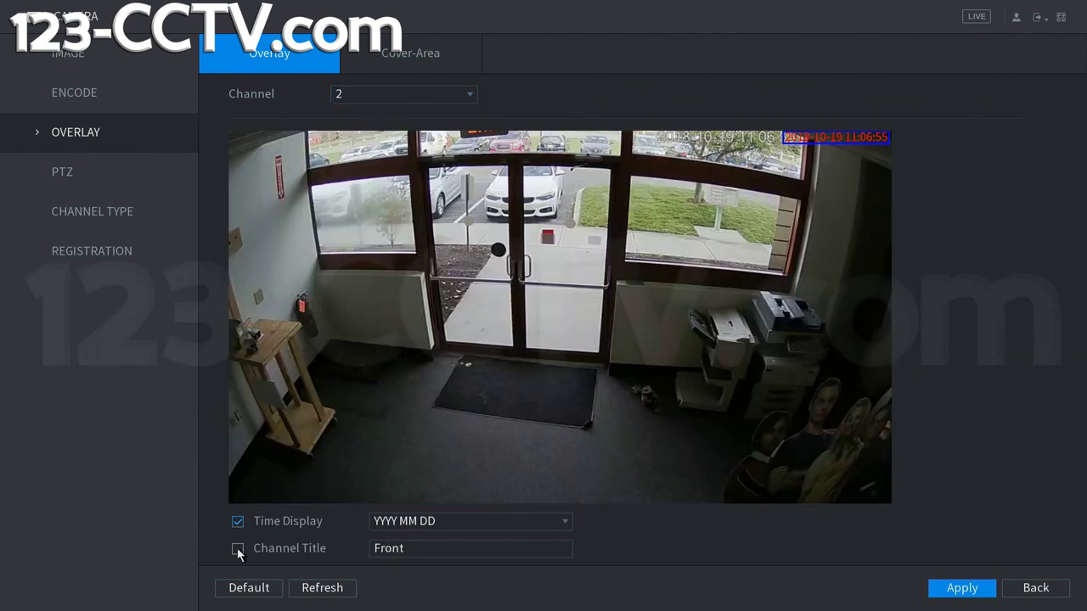
pyautogui.click(400, 552)
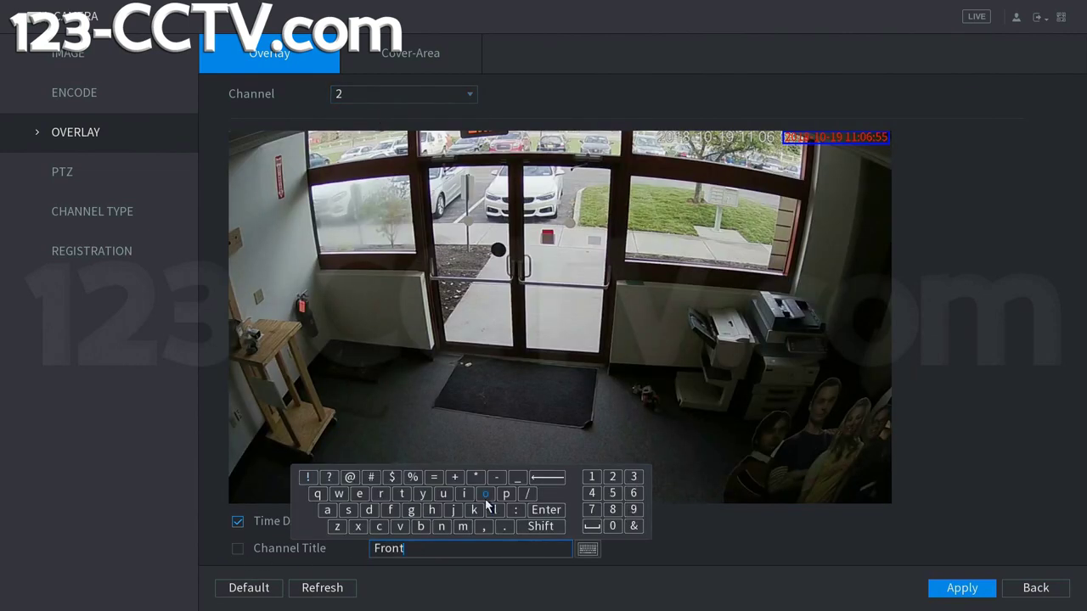
pyautogui.click(612, 476)
pyautogui.click(612, 492)
pyautogui.click(675, 560)
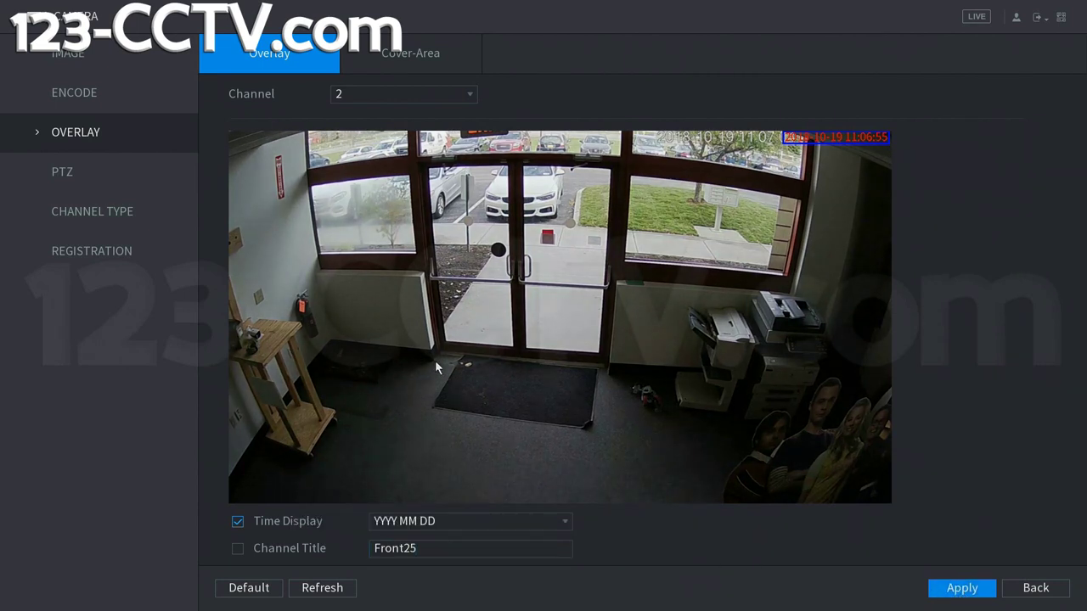
# Step: Enable the Channel Title overlay and exit back to the four-camera live view
pyautogui.click(239, 549)
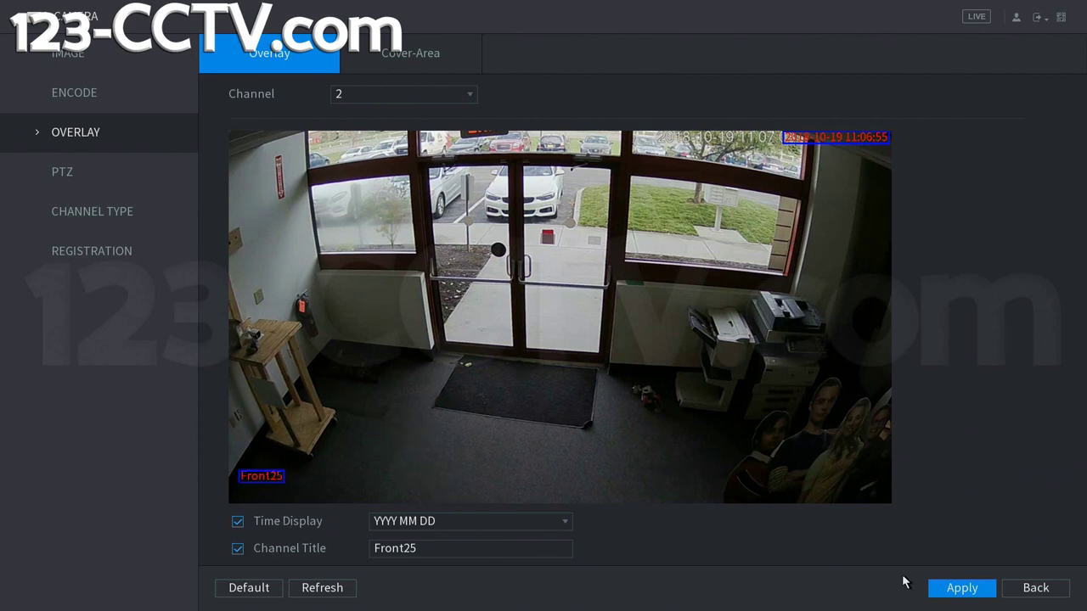
pyautogui.rightClick(708, 305)
pyautogui.rightClick(705, 308)
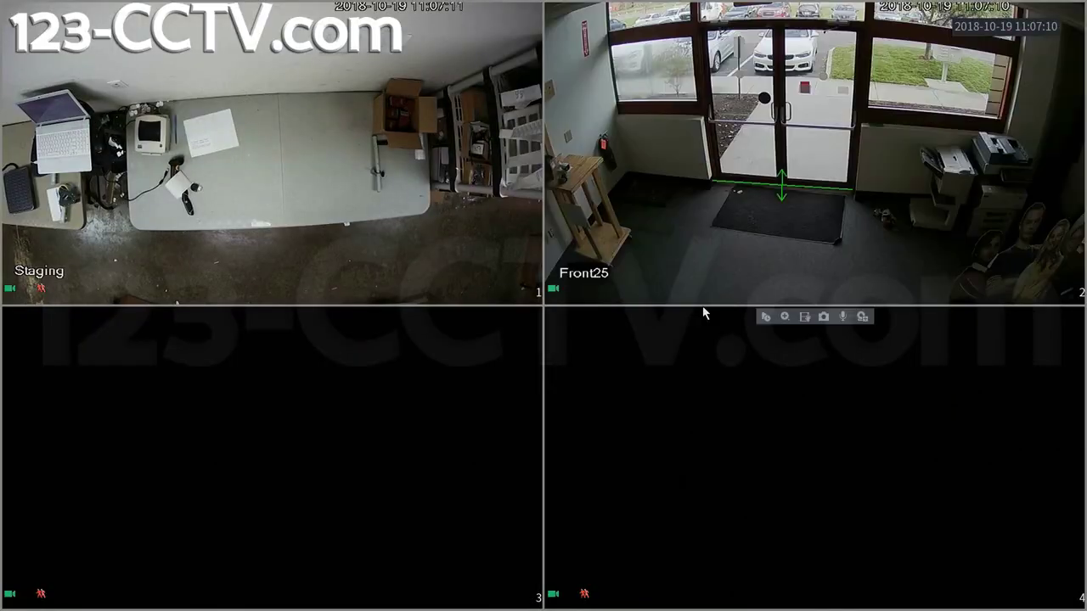